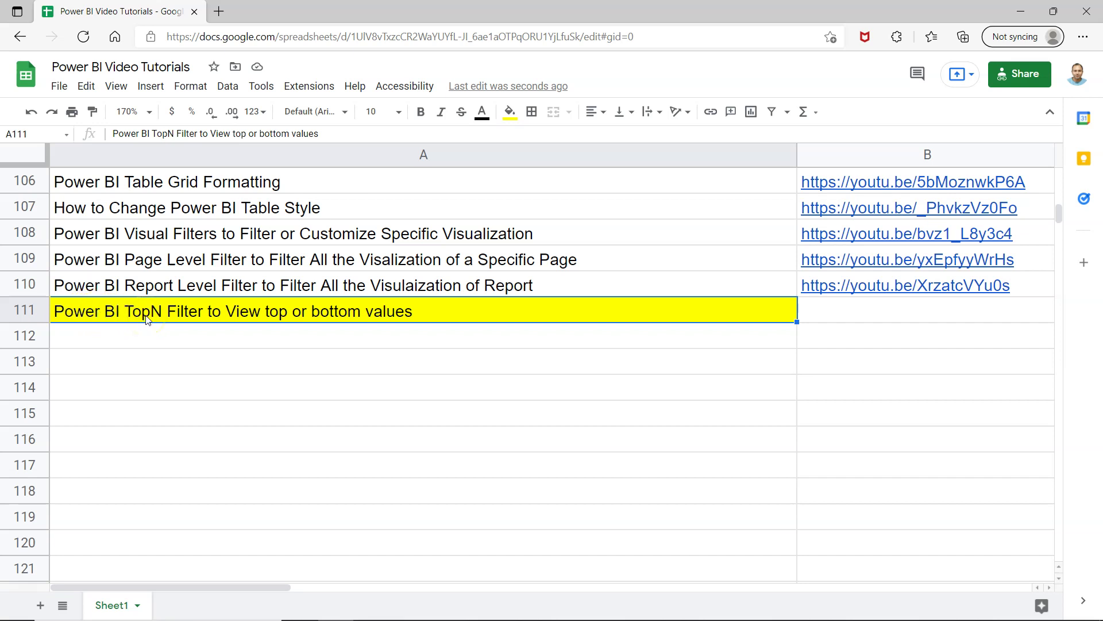
Switch to Power BI Desktop and select the sub-category sales and profit table on Page 2
{"action": "left_click", "coordinate": [342, 321]}
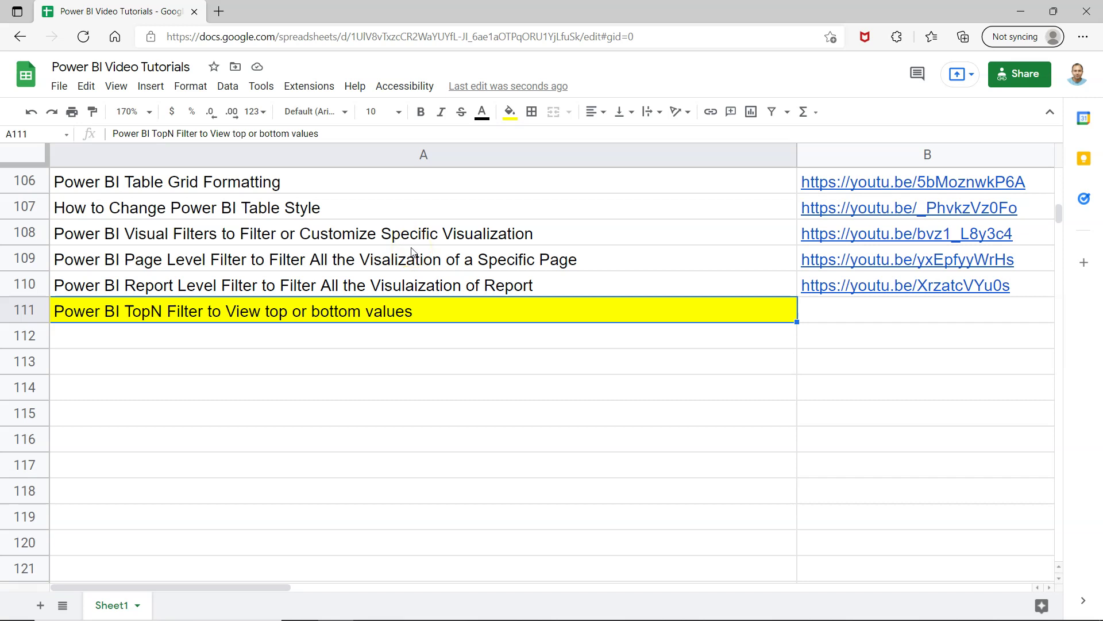
{"action": "scroll", "coordinate": [413, 252], "scroll_direction": "up", "scroll_amount": 2}
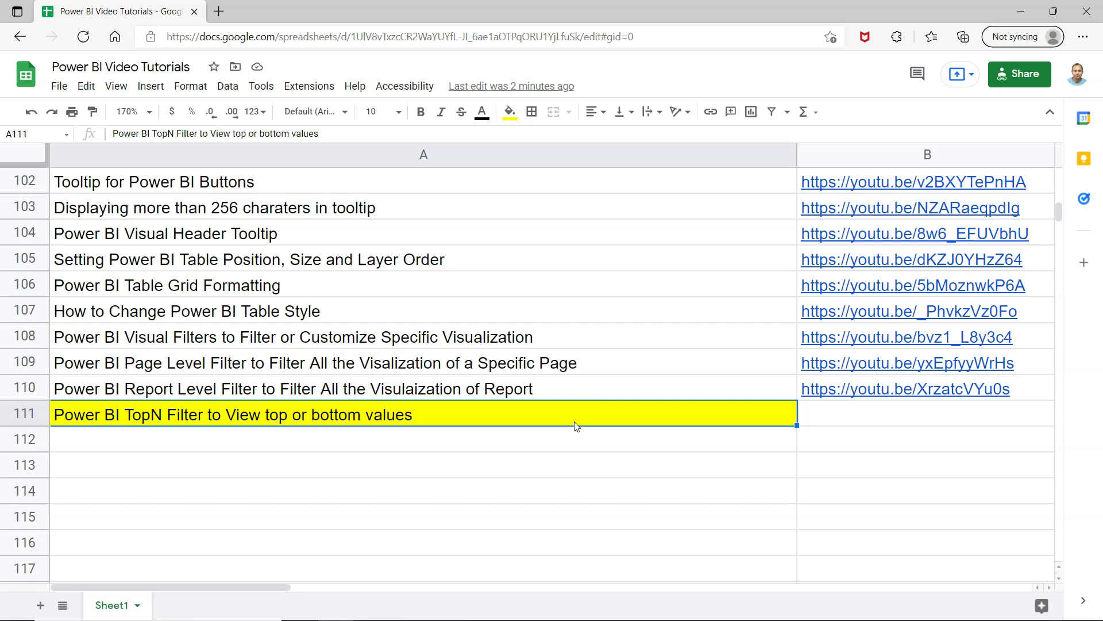
{"action": "key", "text": "alt+Tab"}
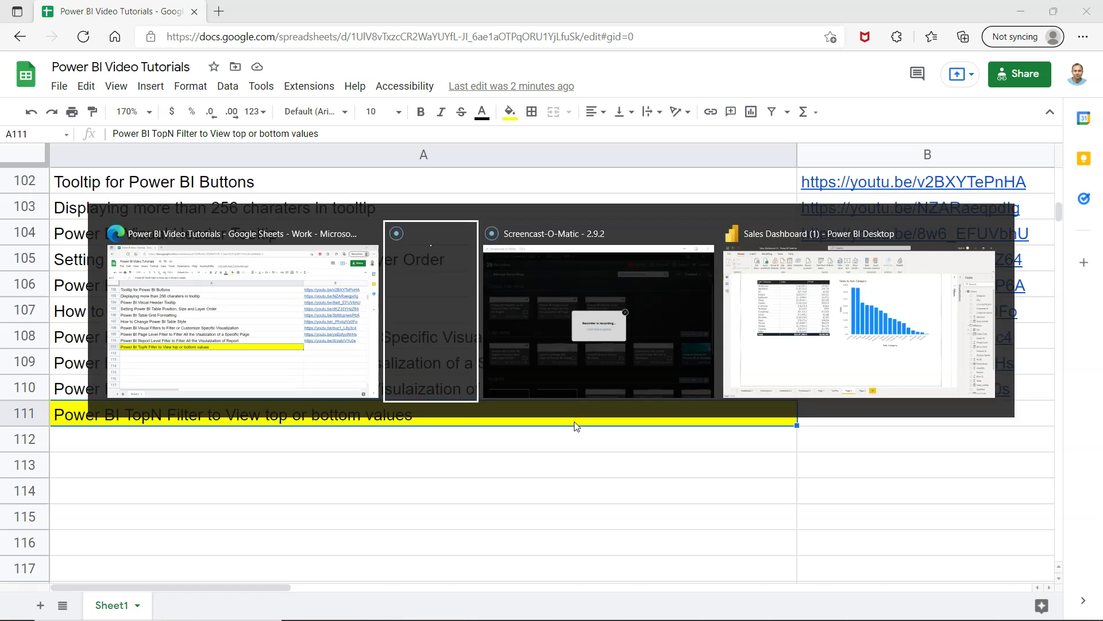
{"action": "key", "text": "alt+Tab"}
{"action": "key", "text": "alt+Tab"}
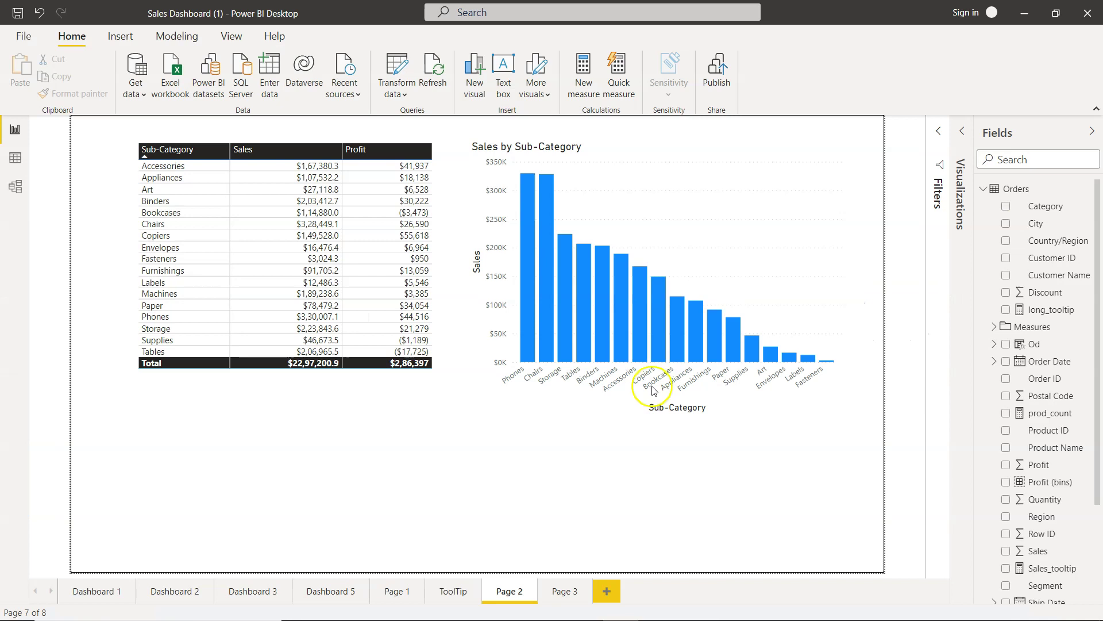
{"action": "mouse_move", "coordinate": [584, 319]}
{"action": "mouse_move", "coordinate": [655, 276]}
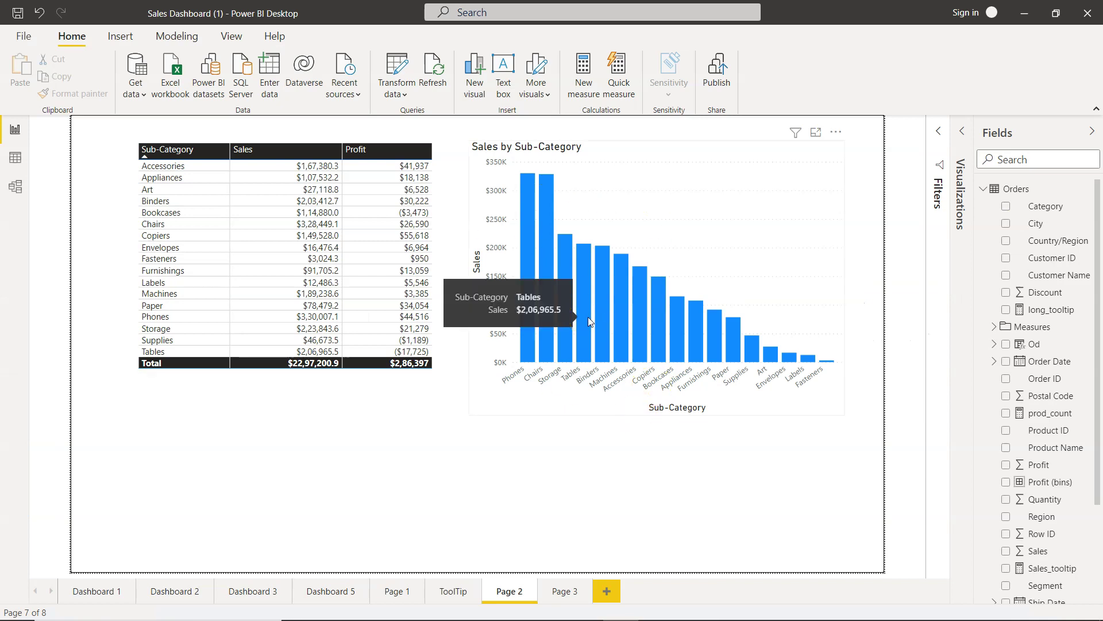
{"action": "left_click", "coordinate": [413, 317]}
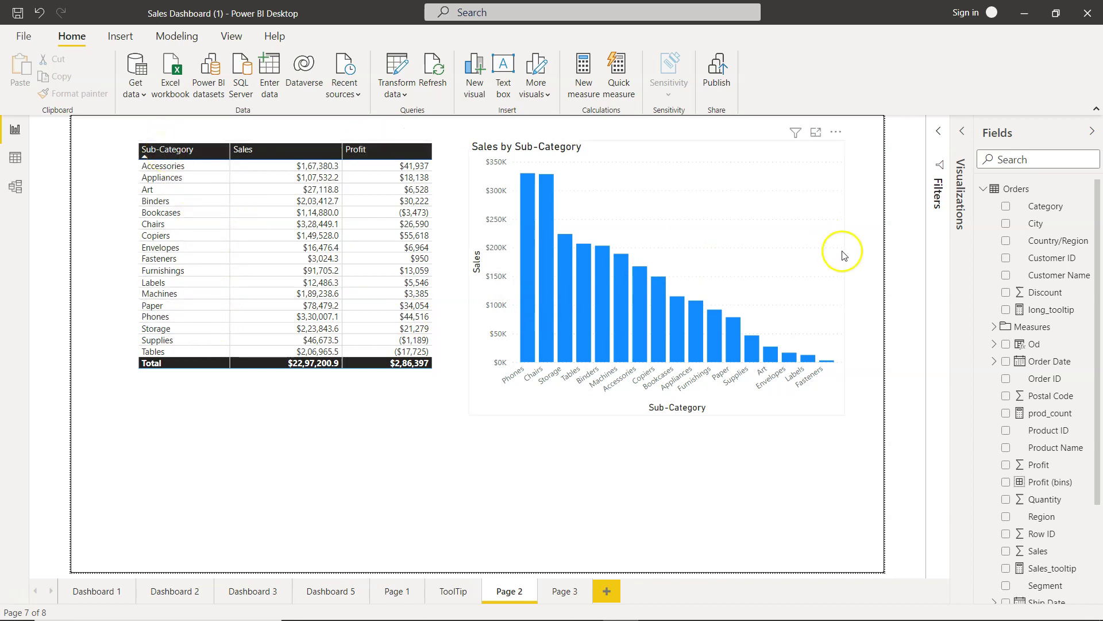
{"action": "mouse_move", "coordinate": [1045, 206]}
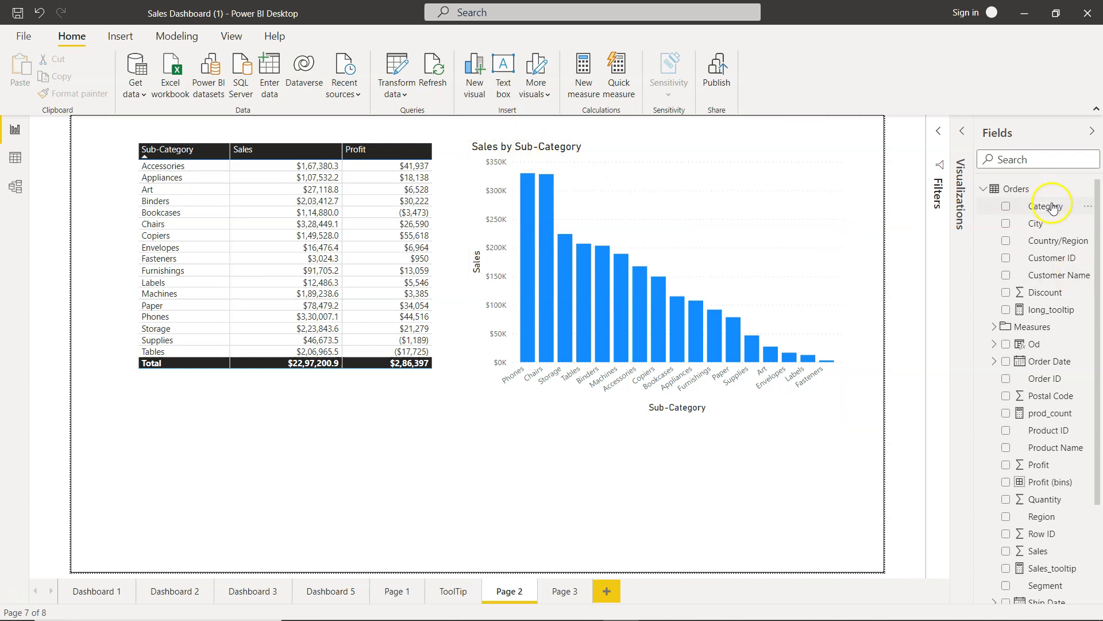
{"action": "scroll", "coordinate": [1035, 346], "scroll_direction": "down", "scroll_amount": 3}
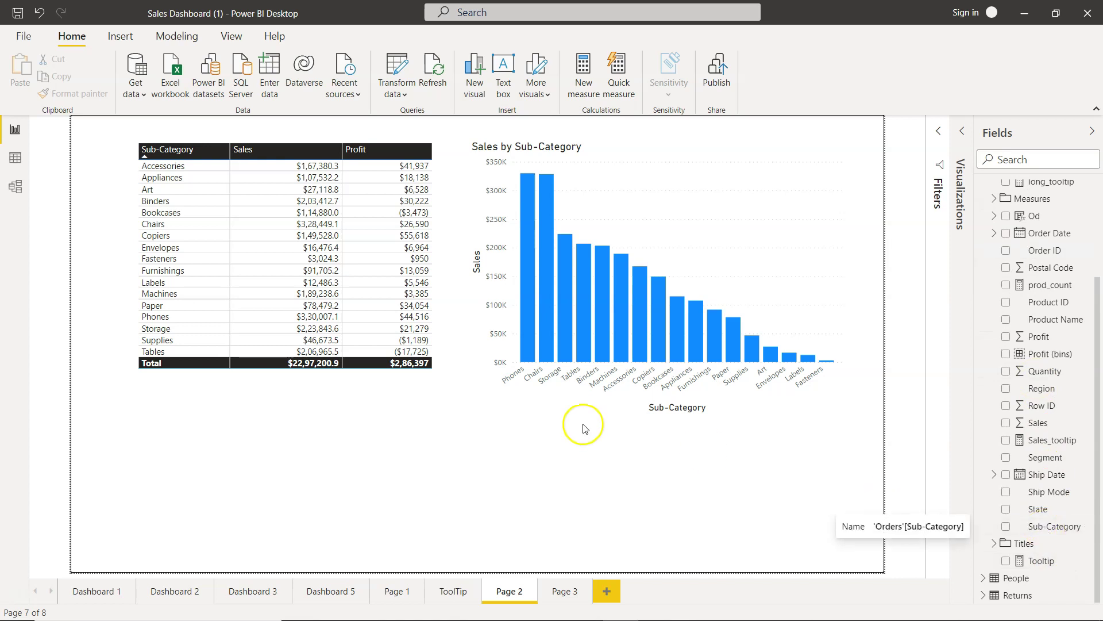
{"action": "mouse_move", "coordinate": [656, 276]}
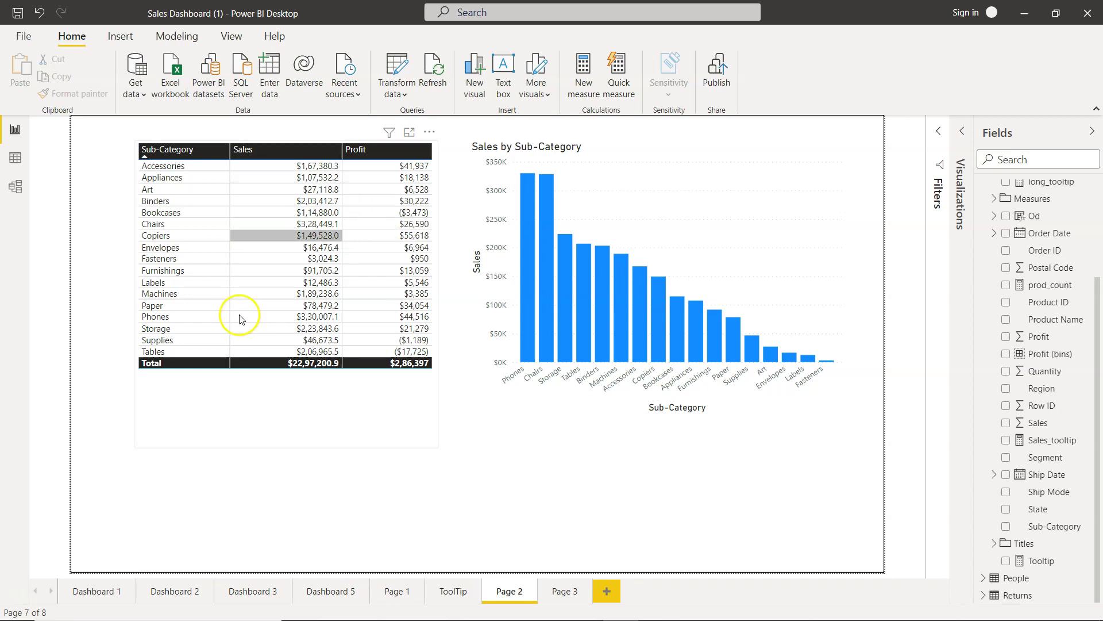
Select the Sales by Sub-Category column chart and show its Visualizations settings
{"action": "left_click", "coordinate": [646, 198]}
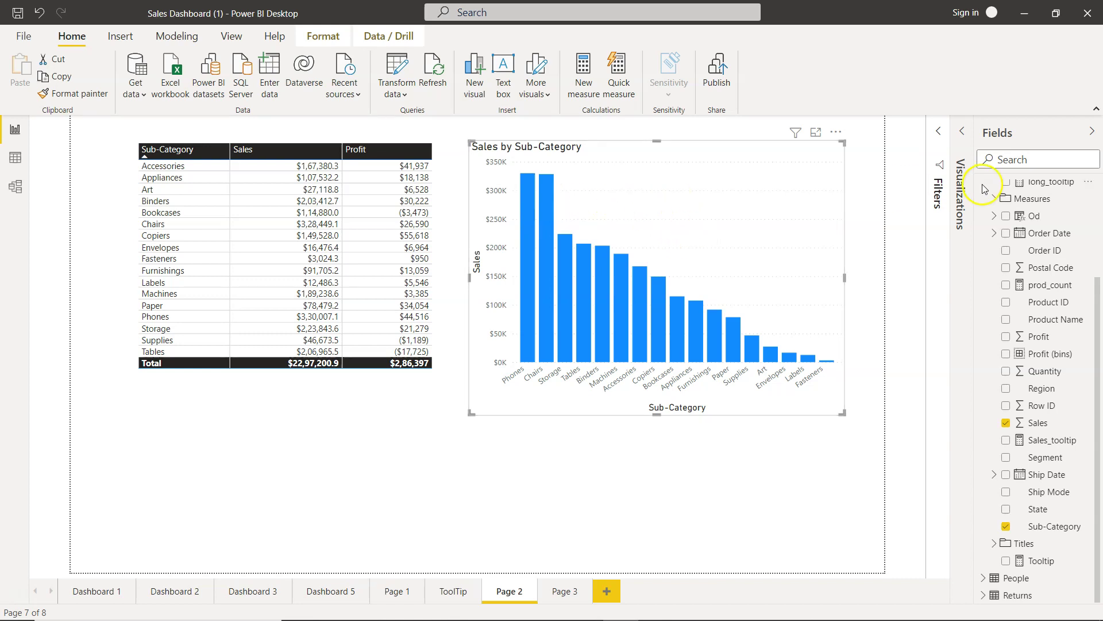
{"action": "left_click", "coordinate": [962, 133]}
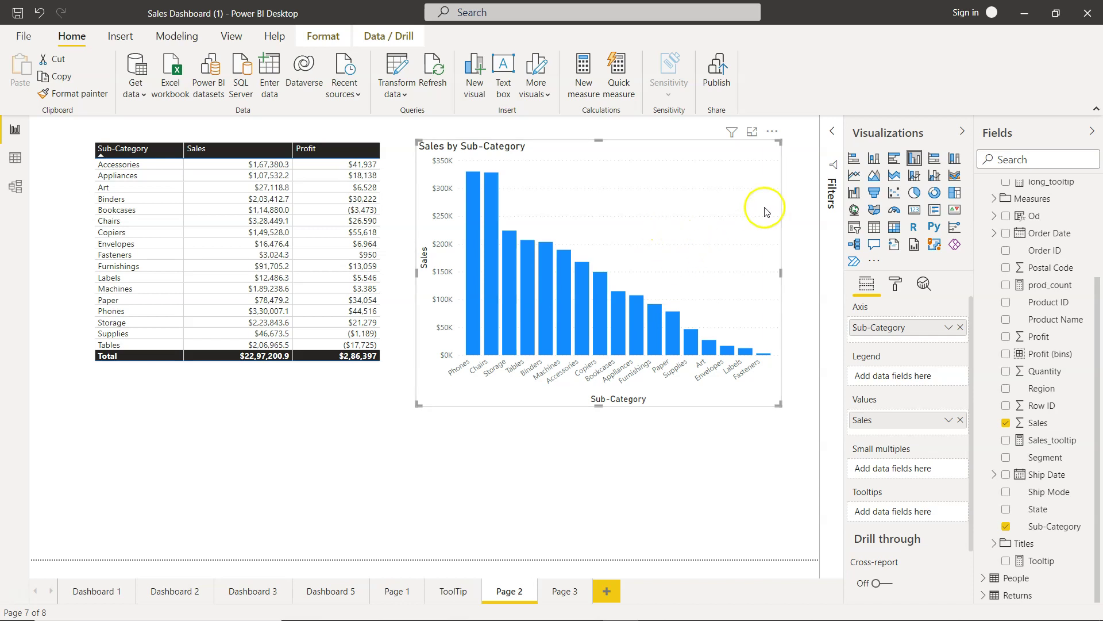
Change the chart's Sub-Category filter type from basic filtering to Top N
{"action": "left_click", "coordinate": [835, 133]}
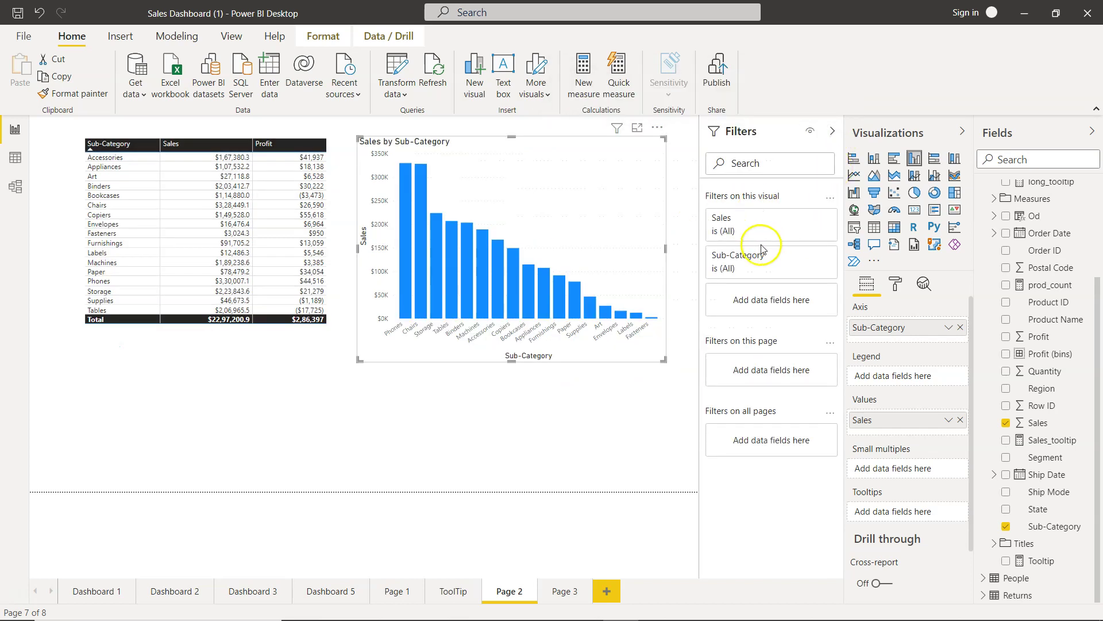
{"action": "mouse_move", "coordinate": [770, 261]}
{"action": "left_click", "coordinate": [808, 257]}
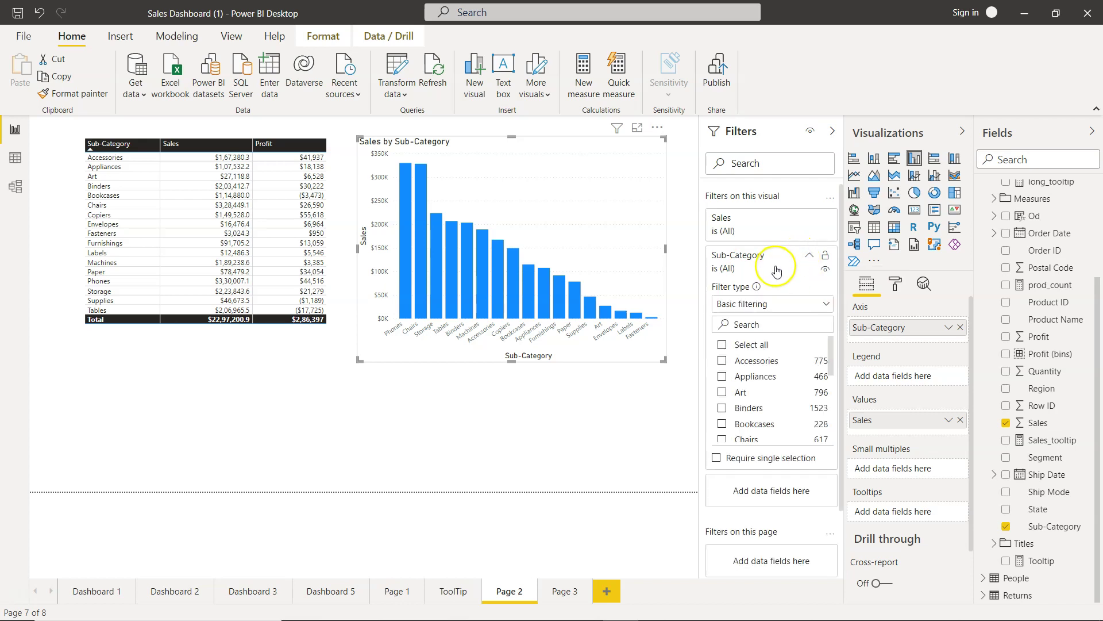
{"action": "left_click", "coordinate": [765, 305]}
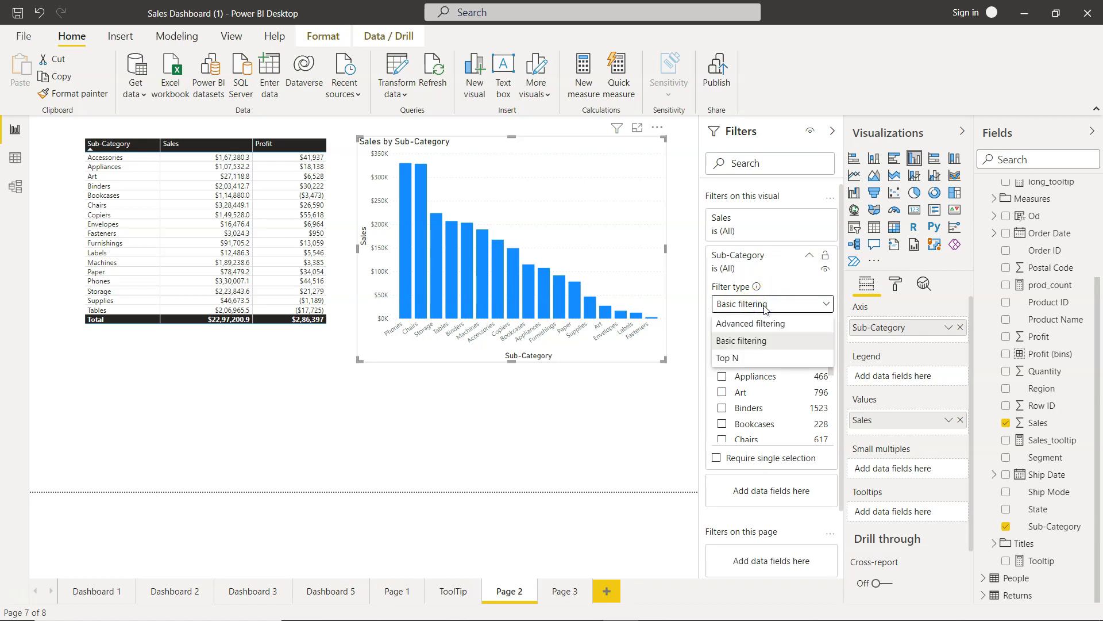
{"action": "left_click", "coordinate": [745, 358]}
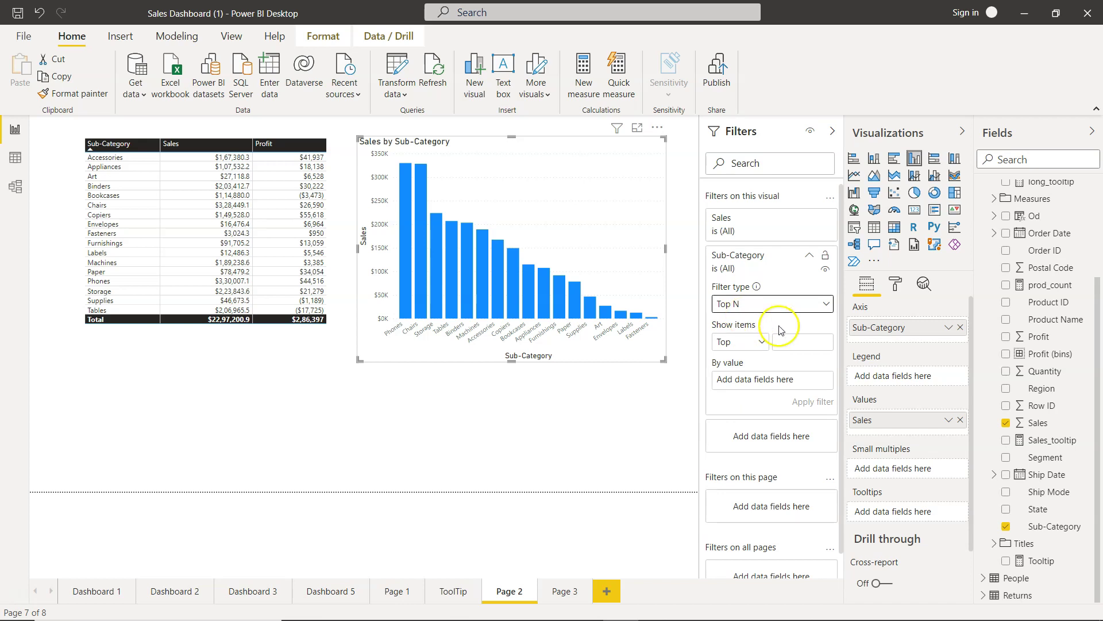
{"action": "left_click", "coordinate": [738, 344]}
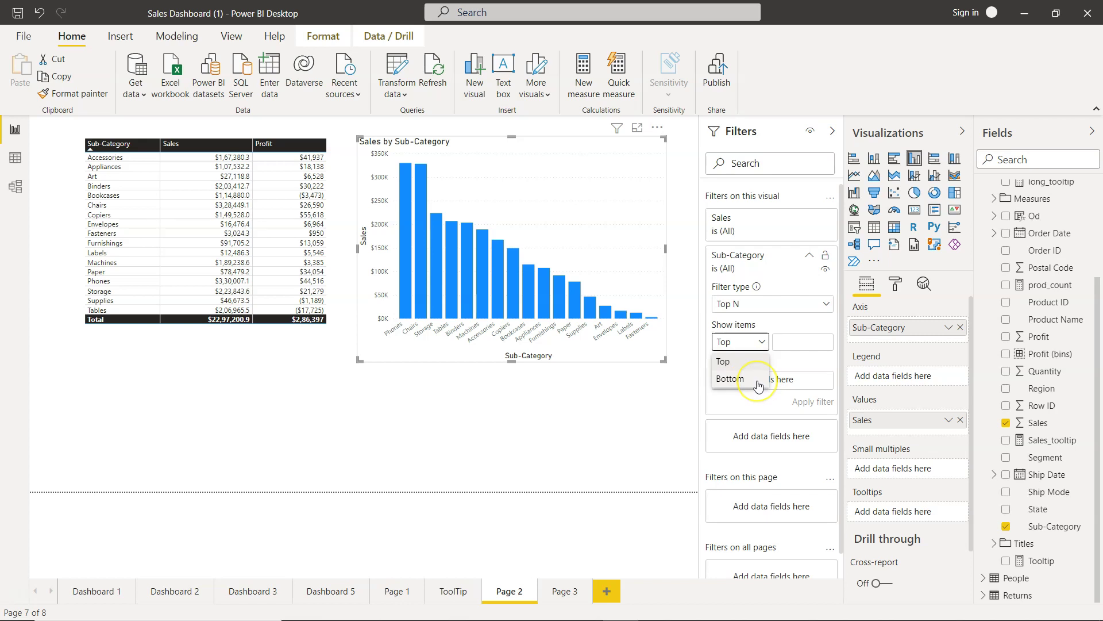
Configure the Top N filter as Top 5 with Profit in the By value well
{"action": "left_click", "coordinate": [808, 342]}
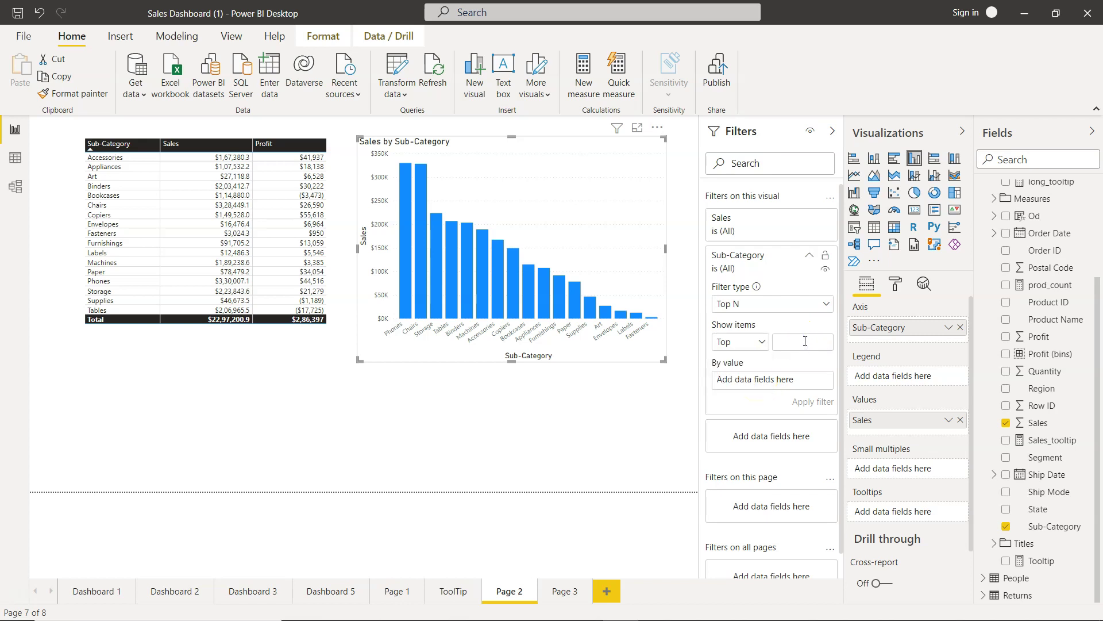
{"action": "type", "text": "5"}
{"action": "left_click", "coordinate": [808, 342]}
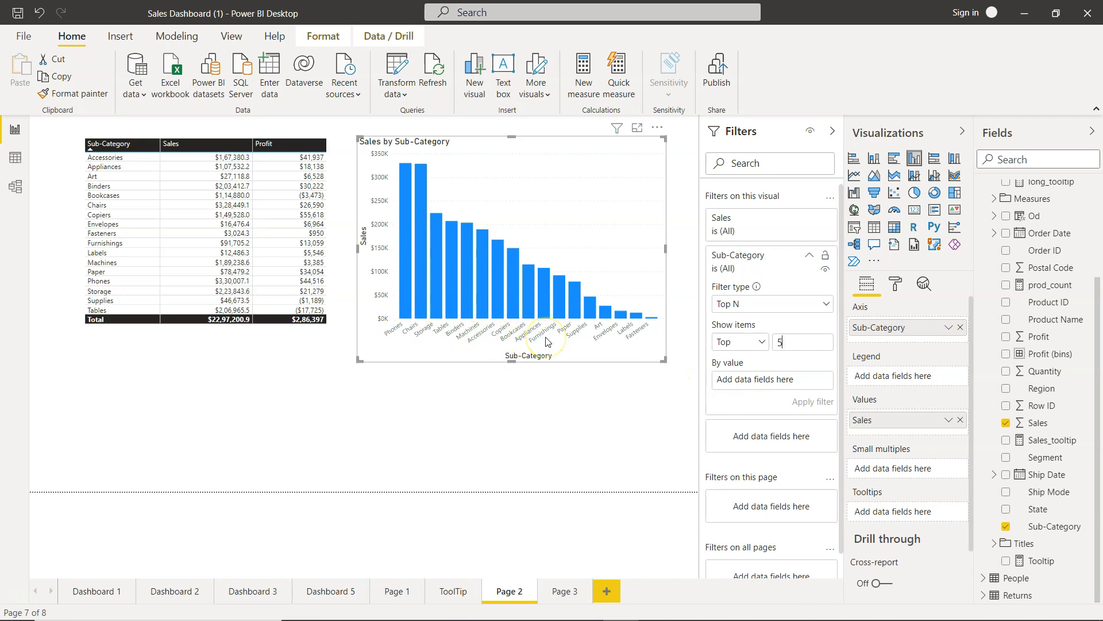
{"action": "left_click_drag", "start_coordinate": [1057, 339], "coordinate": [763, 386]}
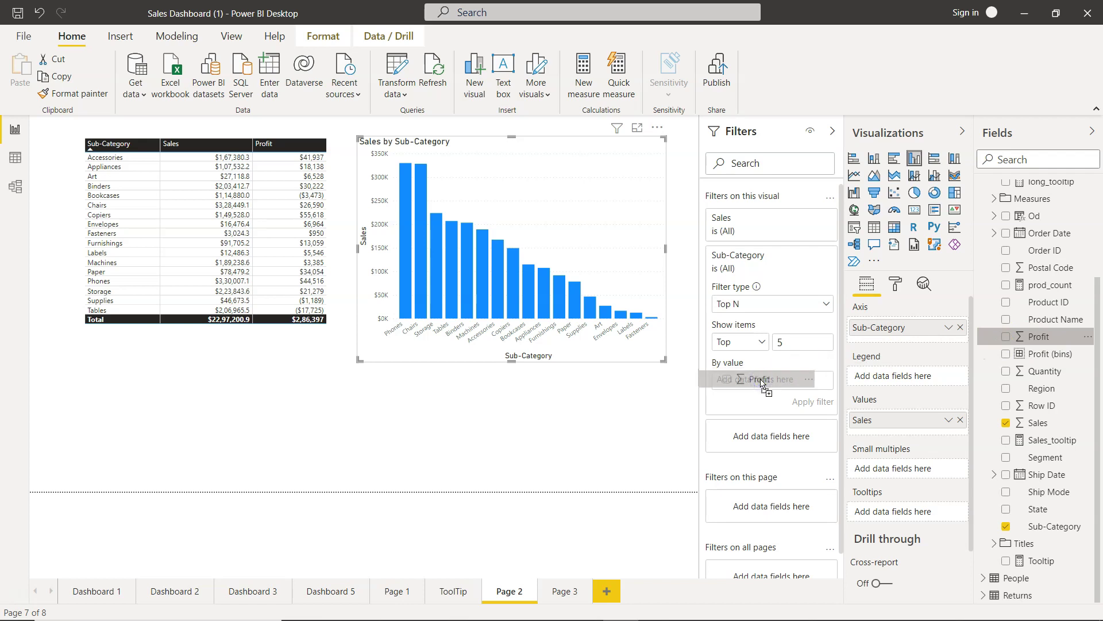
{"action": "left_click_drag", "start_coordinate": [763, 385], "coordinate": [763, 386]}
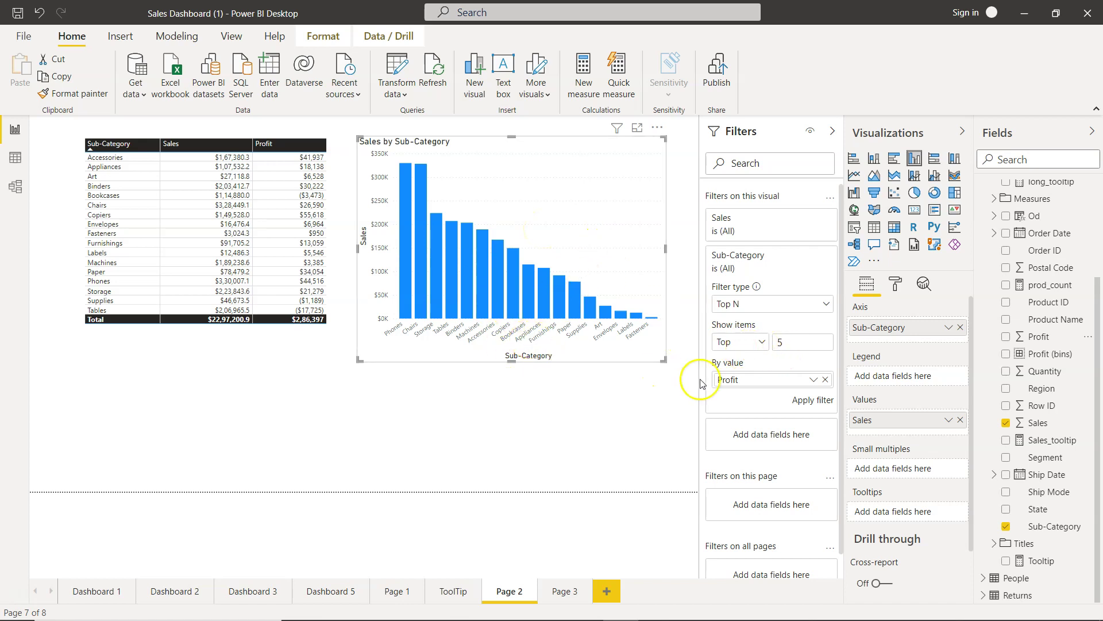
{"action": "mouse_move", "coordinate": [813, 402]}
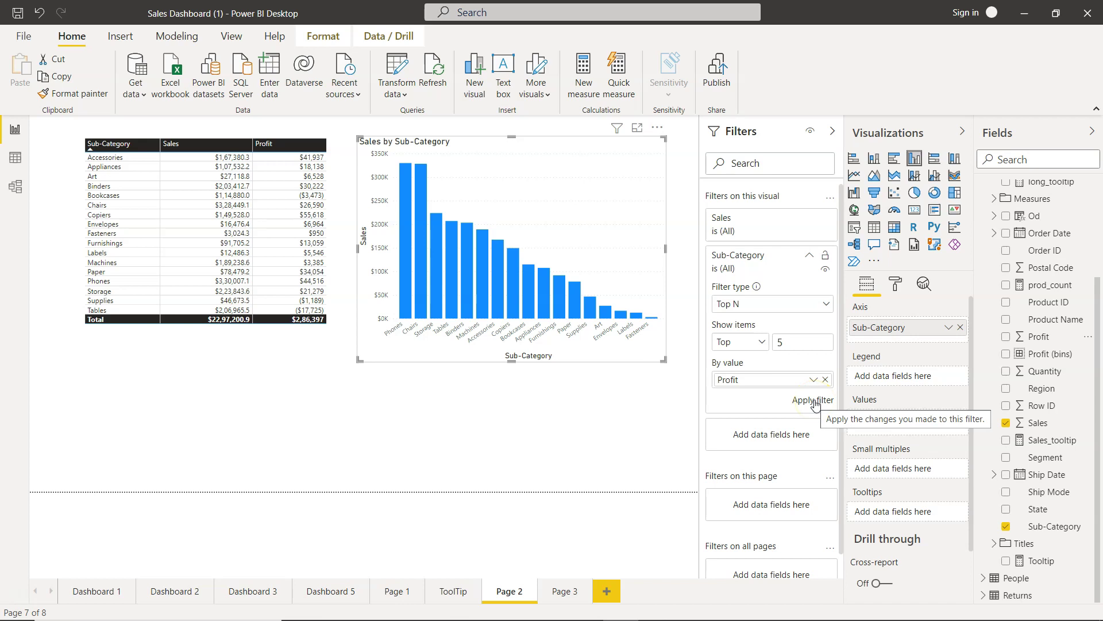
Apply the Top 5 by Profit filter, leaving Phones, Binders, Accessories, Copiers and Paper
{"action": "left_click", "coordinate": [813, 400]}
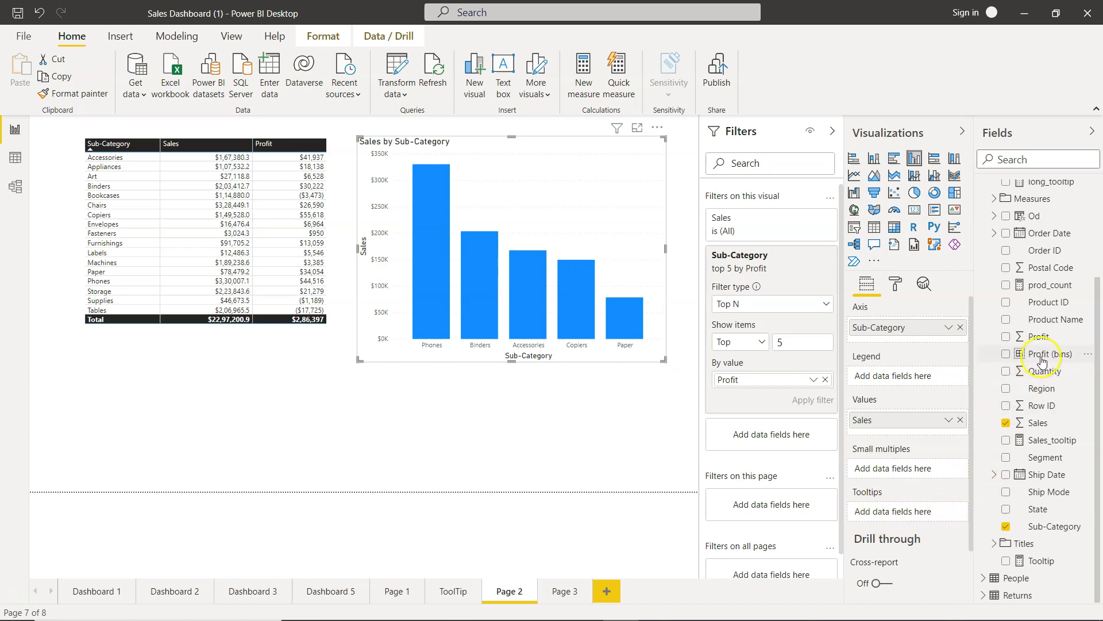
Add the Profit field to the chart's Tooltips well
{"action": "left_click", "coordinate": [1041, 337]}
{"action": "left_click_drag", "start_coordinate": [1041, 337], "coordinate": [901, 509]}
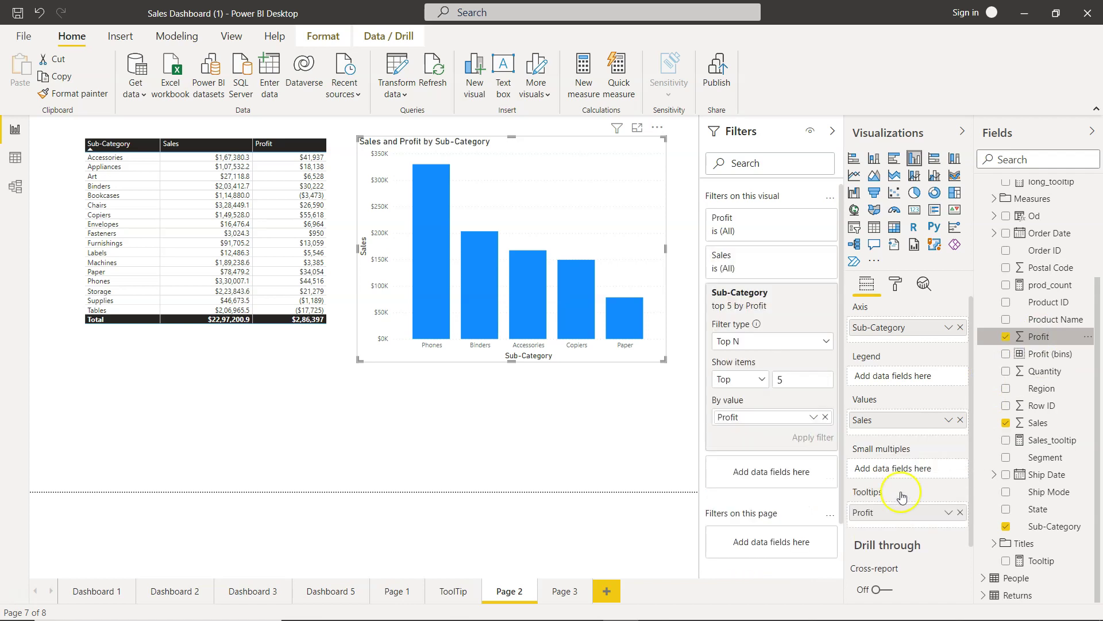